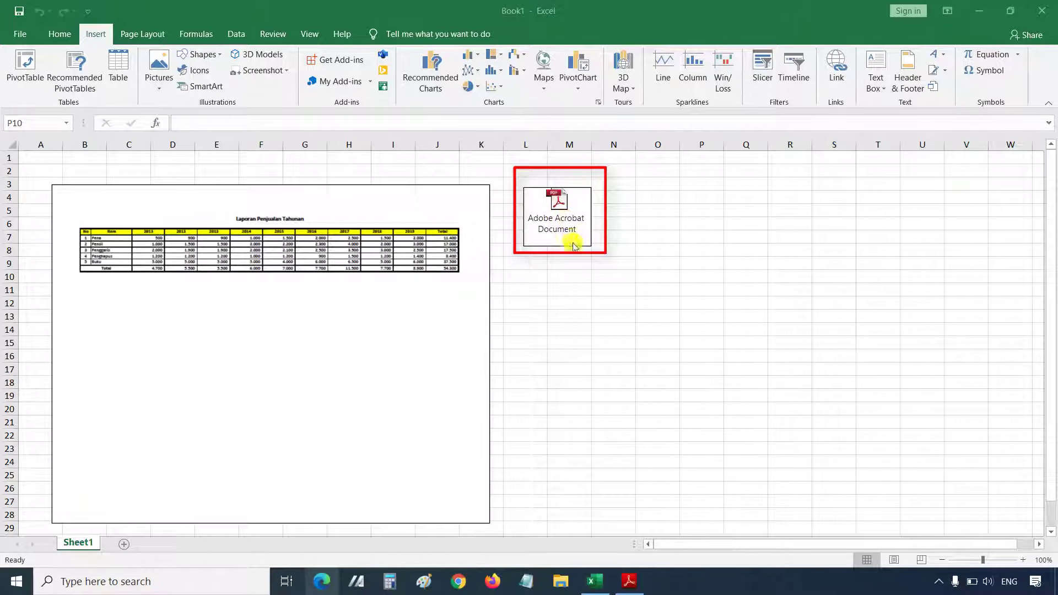
Preview the Acrobat-icon PDF and the full-page sales report in Adobe Reader, closing each afterwards
{"action": "left_click", "coordinate": [575, 221]}
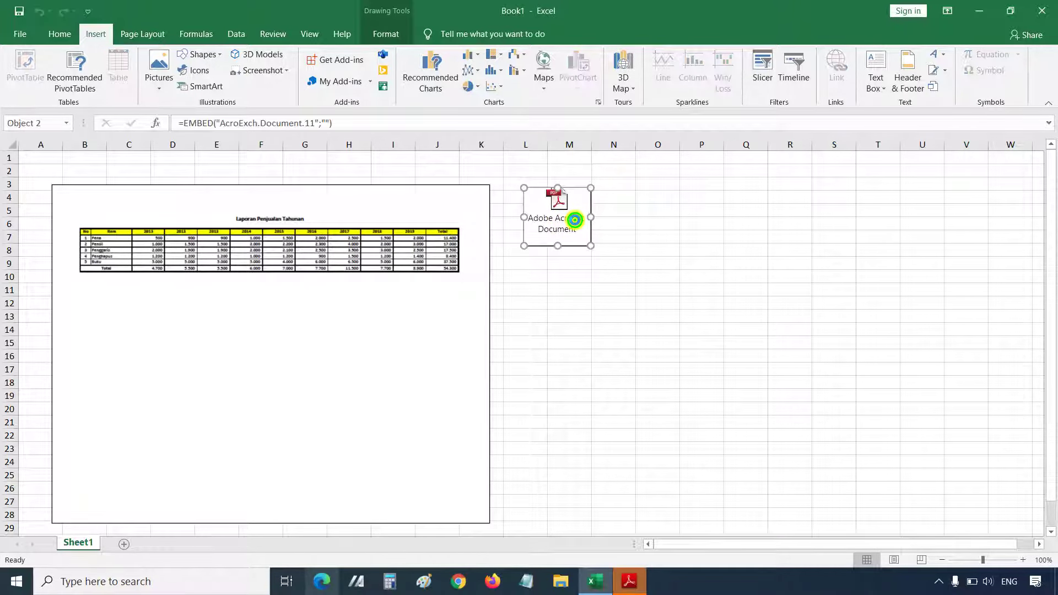
{"action": "double_click", "coordinate": [574, 221]}
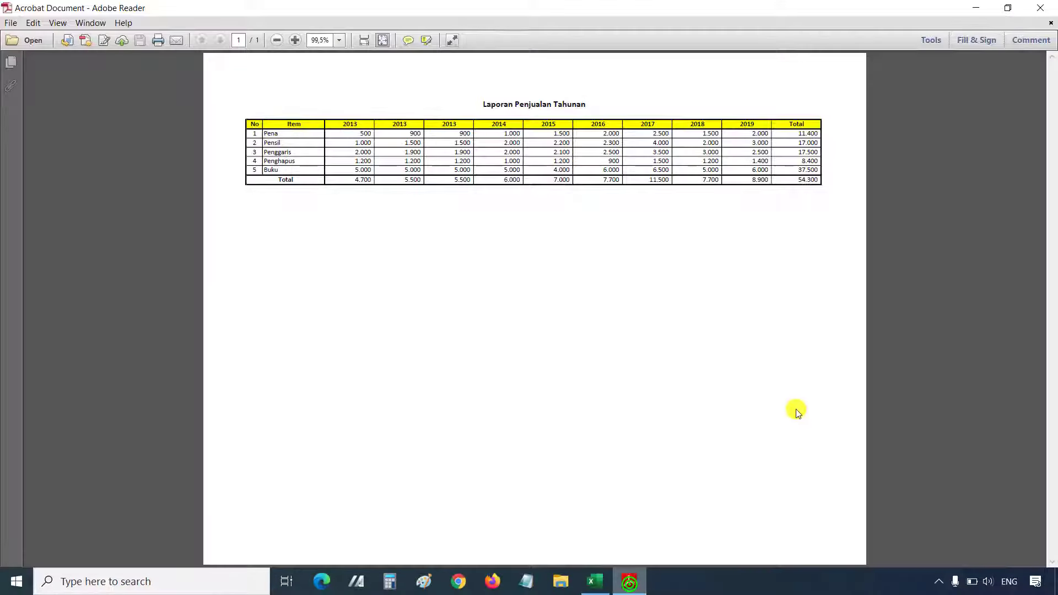
{"action": "left_click", "coordinate": [1040, 7]}
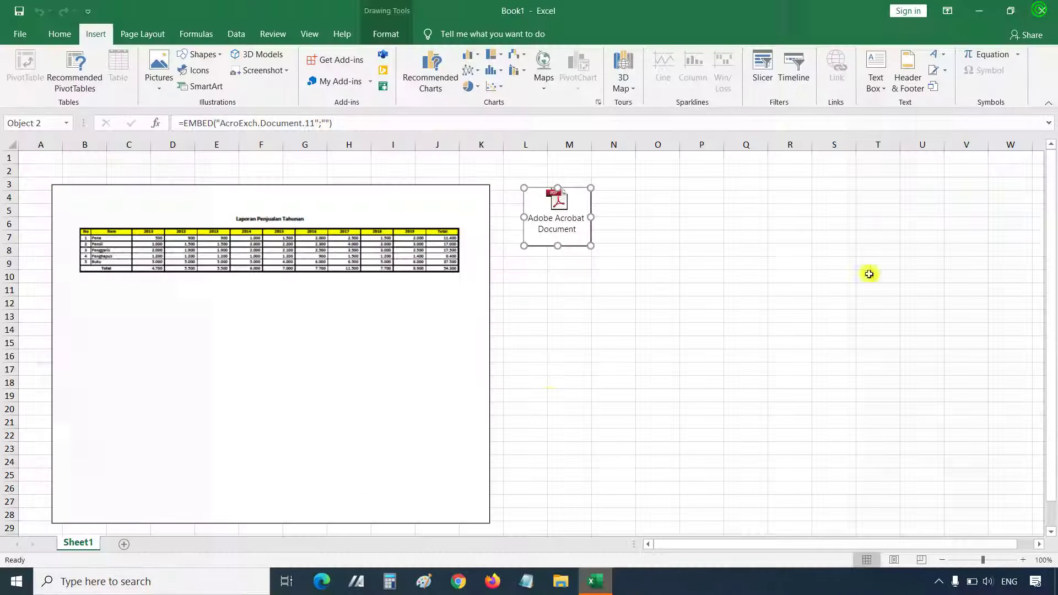
{"action": "double_click", "coordinate": [343, 436]}
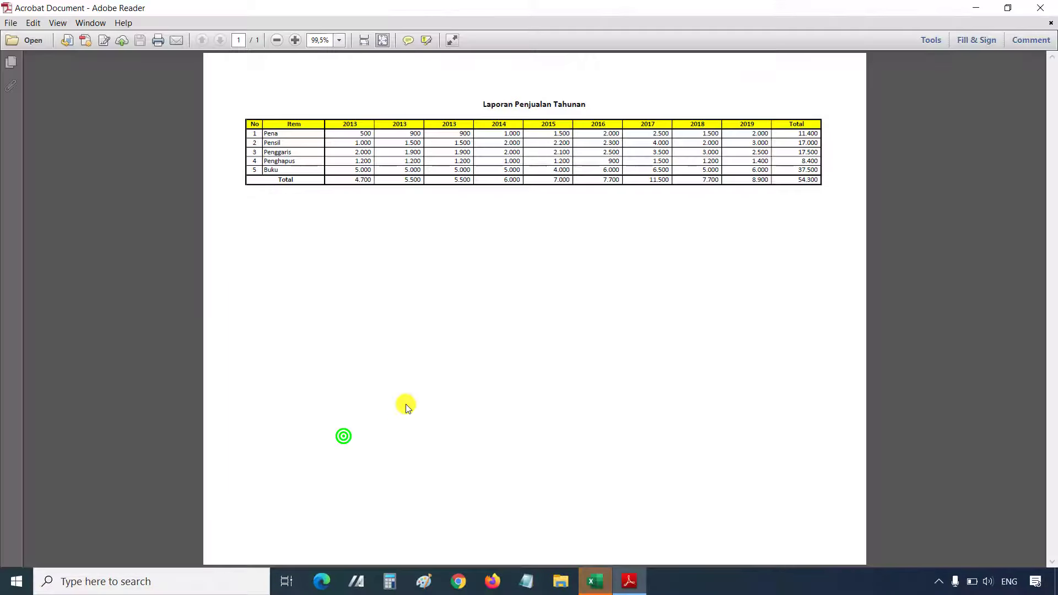
{"action": "left_click", "coordinate": [1033, 11]}
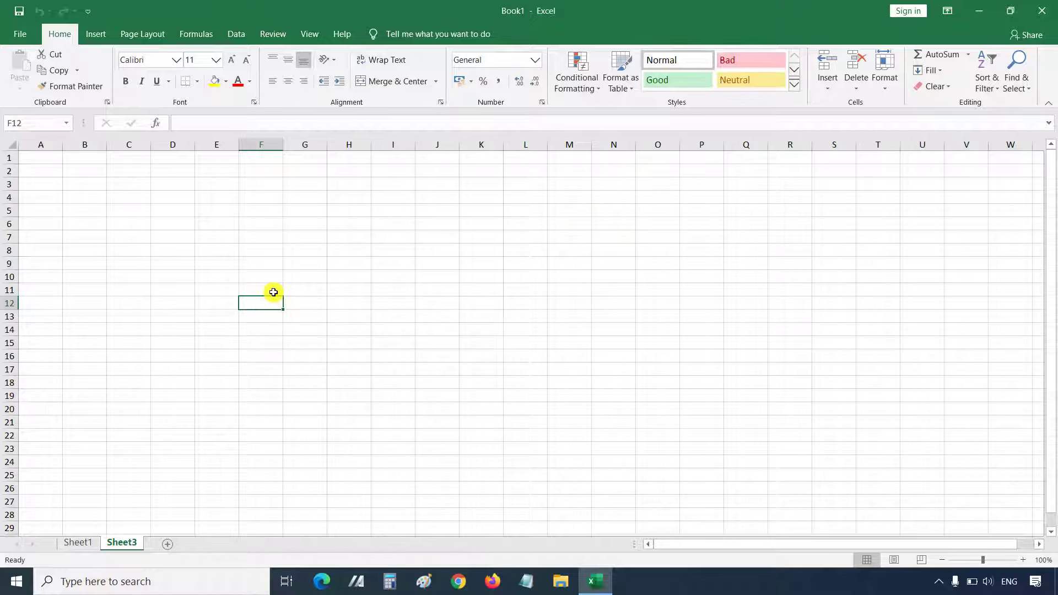
Select cell B4 on Sheet3 and bring up the Insert Object dialog
{"action": "left_click", "coordinate": [265, 275]}
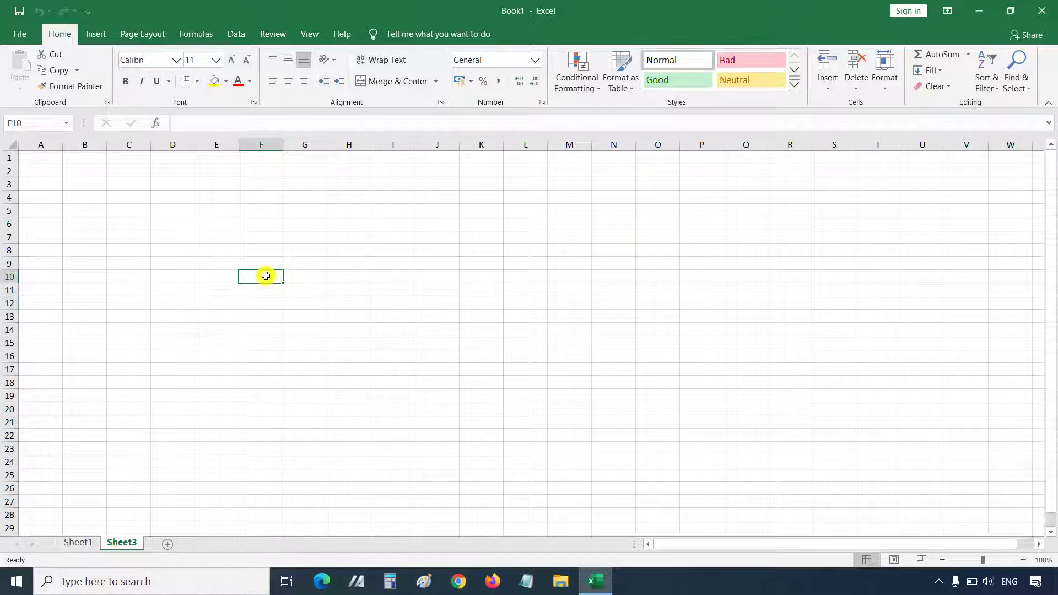
{"action": "left_click", "coordinate": [84, 197]}
{"action": "left_click", "coordinate": [95, 34]}
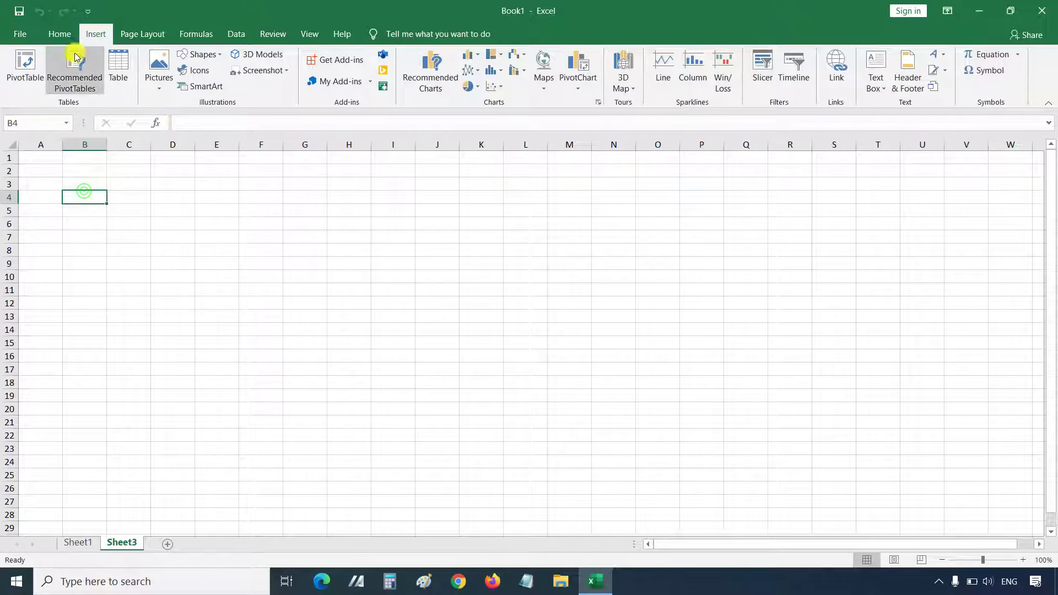
{"action": "left_click", "coordinate": [61, 34]}
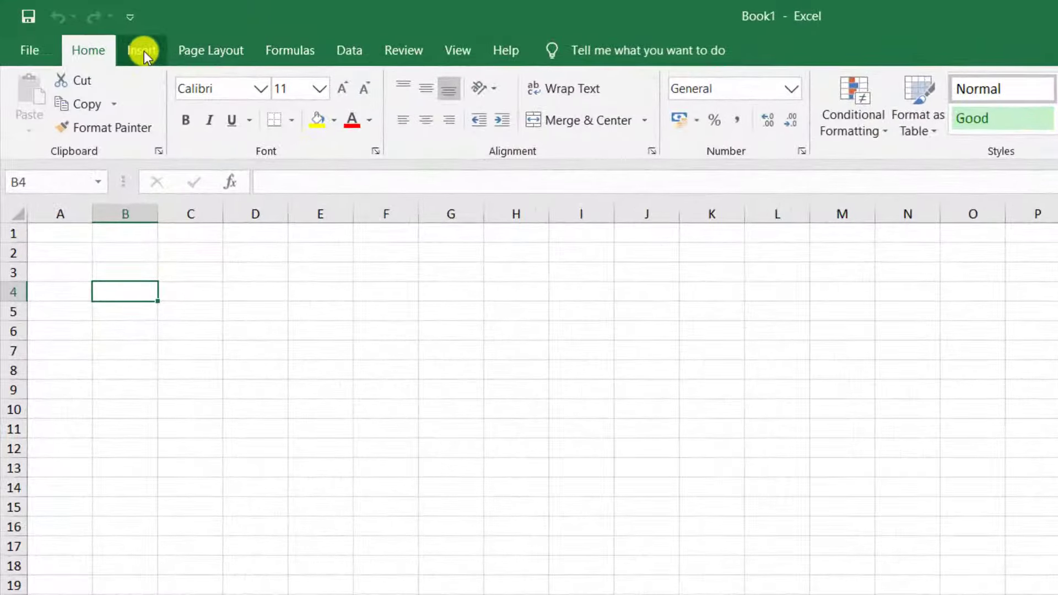
{"action": "left_click", "coordinate": [144, 51]}
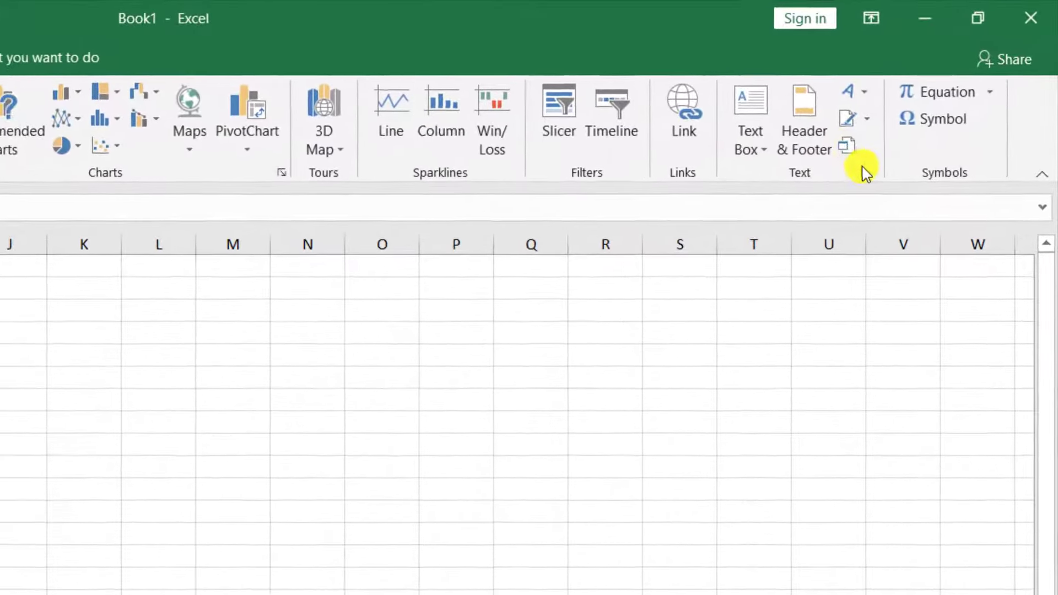
{"action": "left_click", "coordinate": [874, 129]}
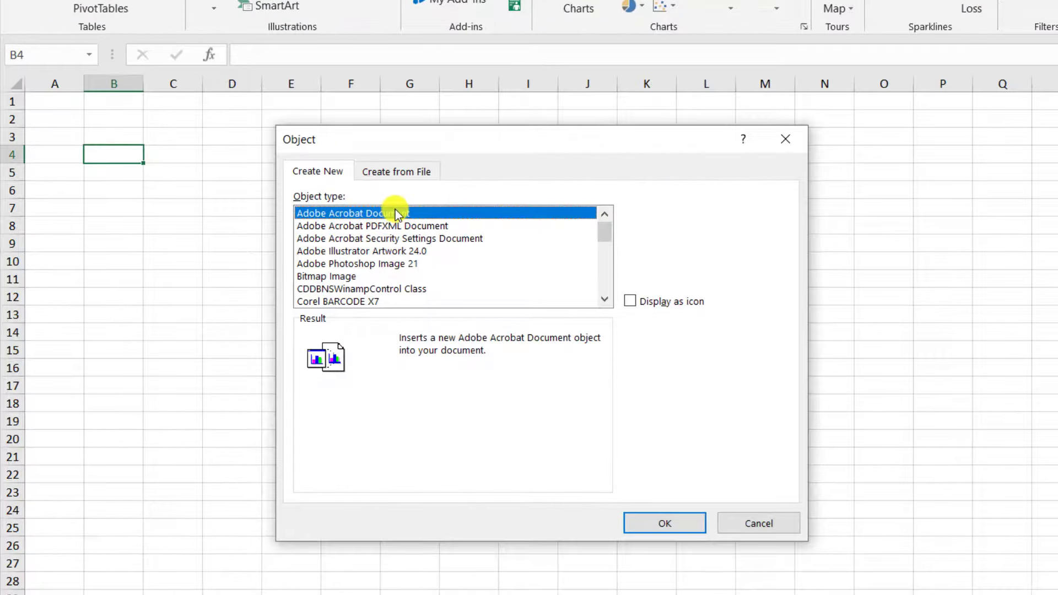
Create a new Adobe Acrobat Document object from the file 'tabel penjualan - dalam pdf'
{"action": "left_click", "coordinate": [395, 210]}
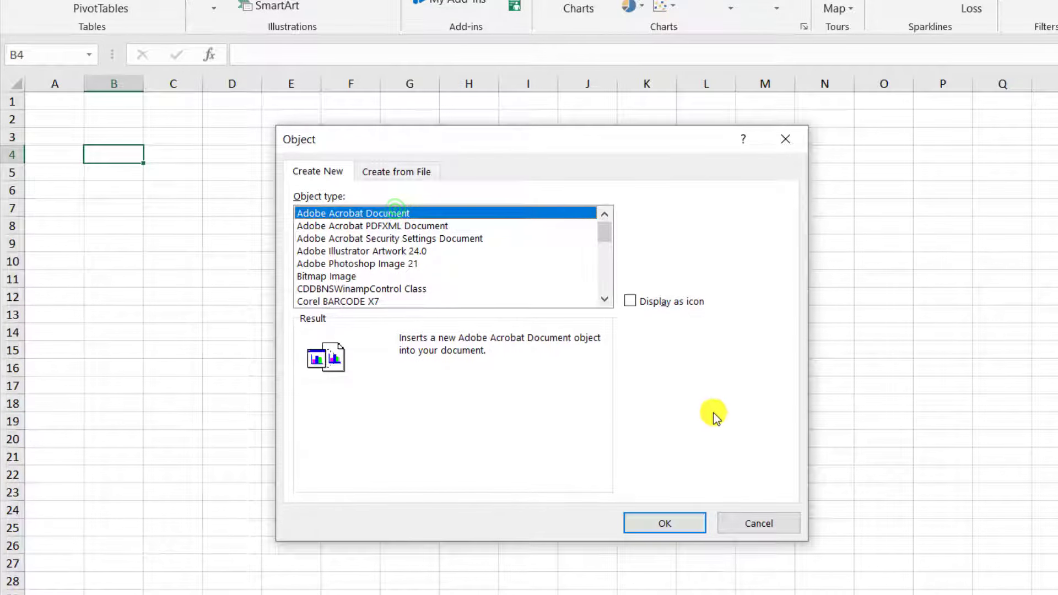
{"action": "left_click", "coordinate": [664, 523]}
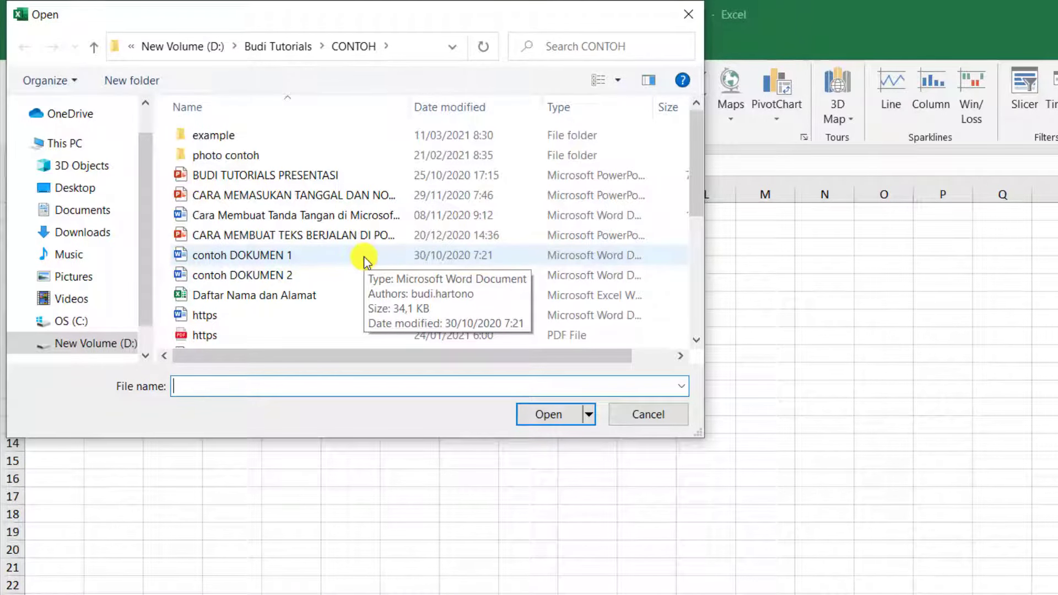
{"action": "scroll", "coordinate": [364, 256], "scroll_direction": "down", "scroll_amount": 5}
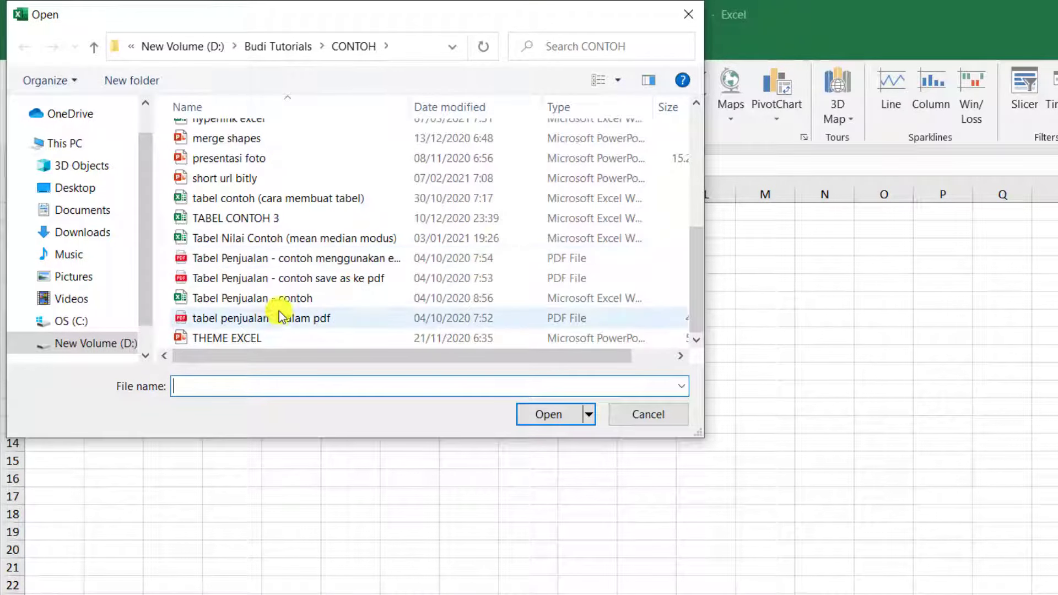
{"action": "left_click", "coordinate": [273, 322]}
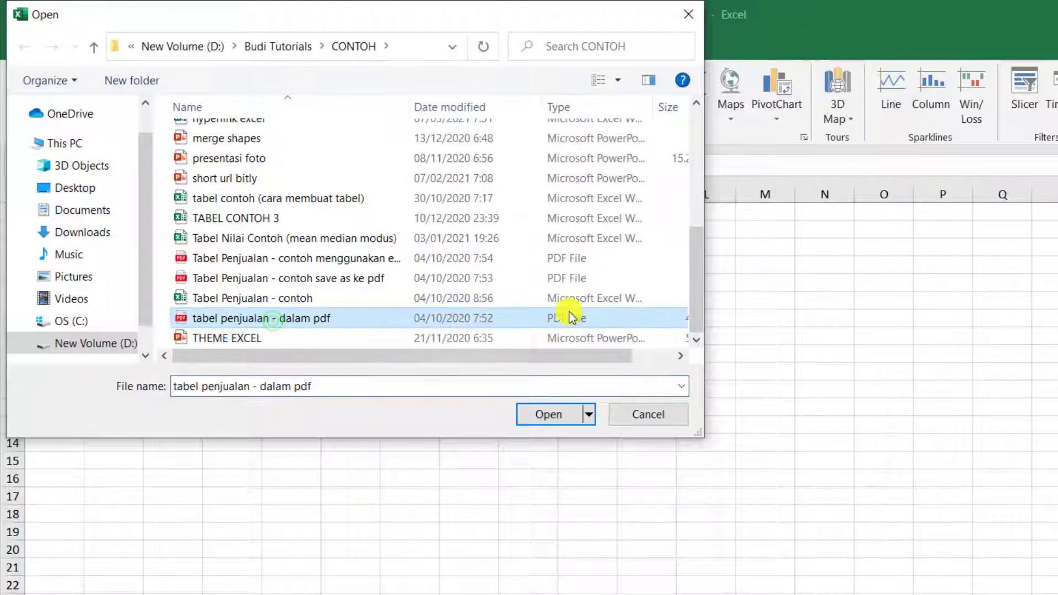
{"action": "left_click", "coordinate": [547, 414]}
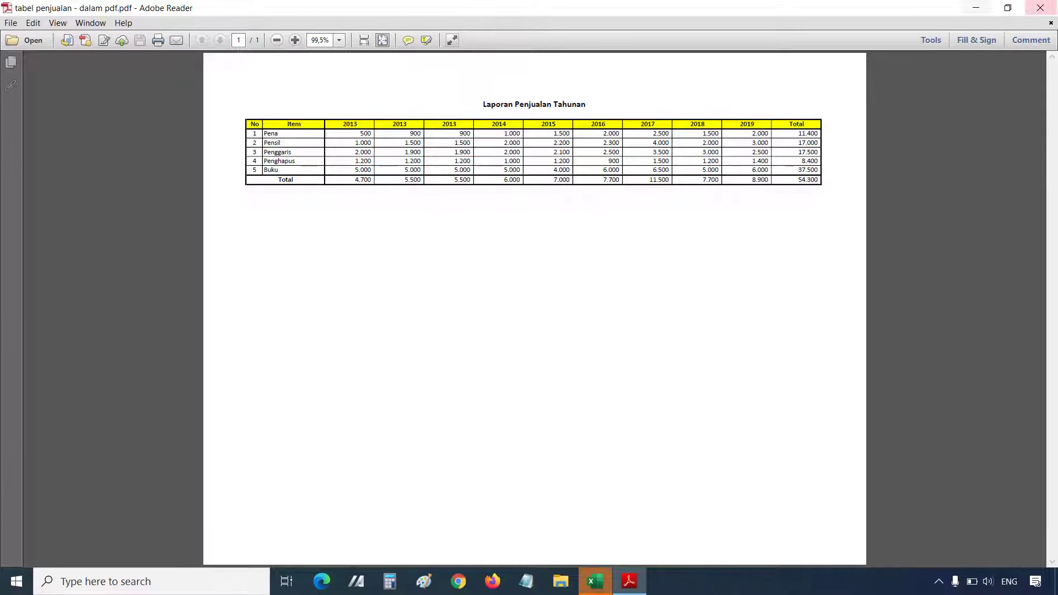
Return from Adobe Reader to Excel and select empty cell N9 beside the embedded report
{"action": "left_click", "coordinate": [1051, 9]}
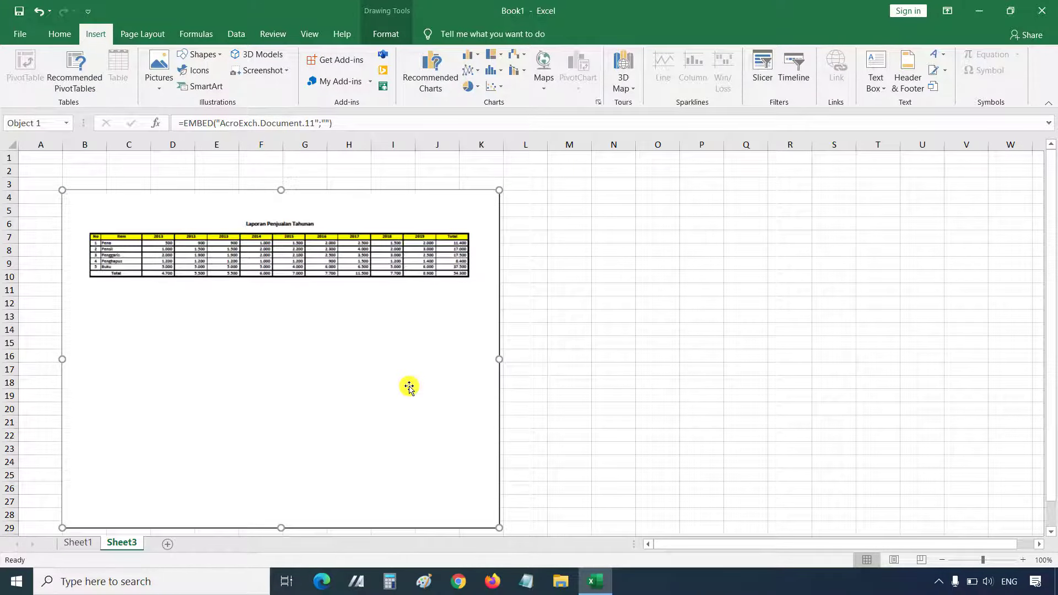
{"action": "left_click", "coordinate": [716, 303]}
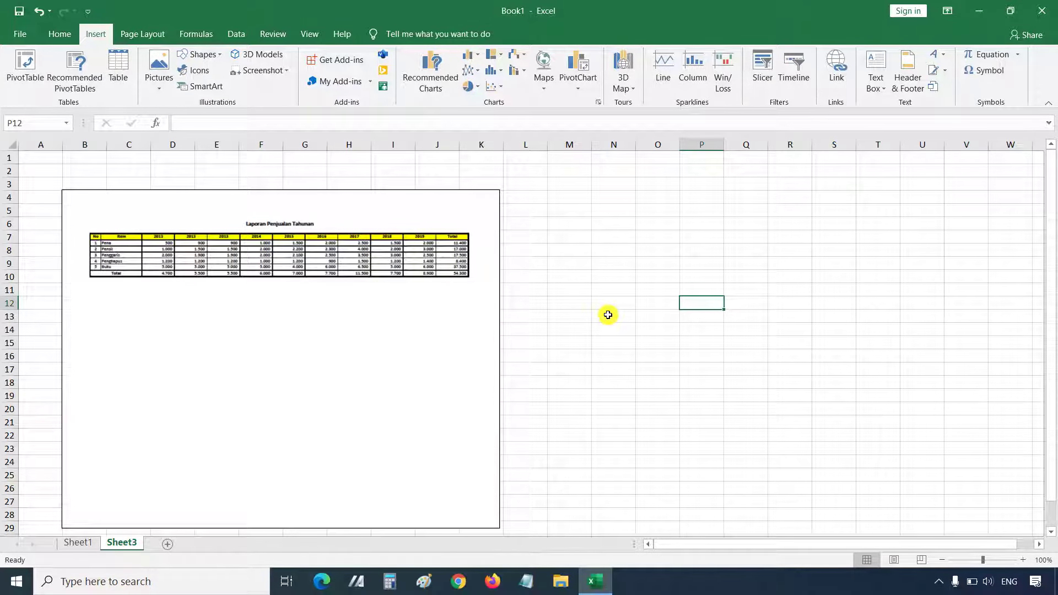
{"action": "left_click", "coordinate": [598, 264]}
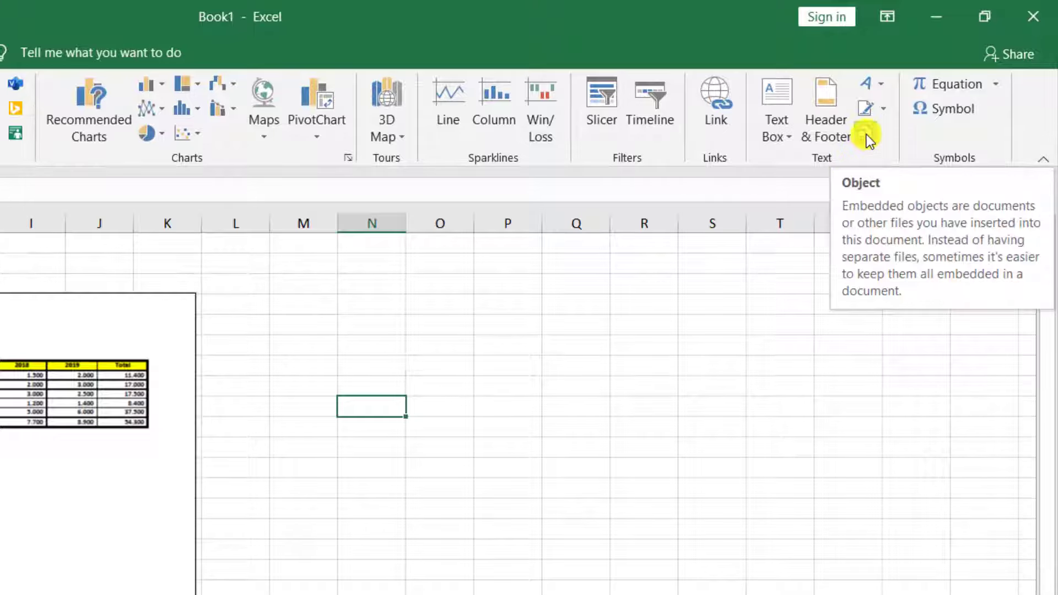
Embed 'tabel penjualan - dalam pdf' as a second Adobe Acrobat Document object displayed as an icon
{"action": "left_click", "coordinate": [866, 136]}
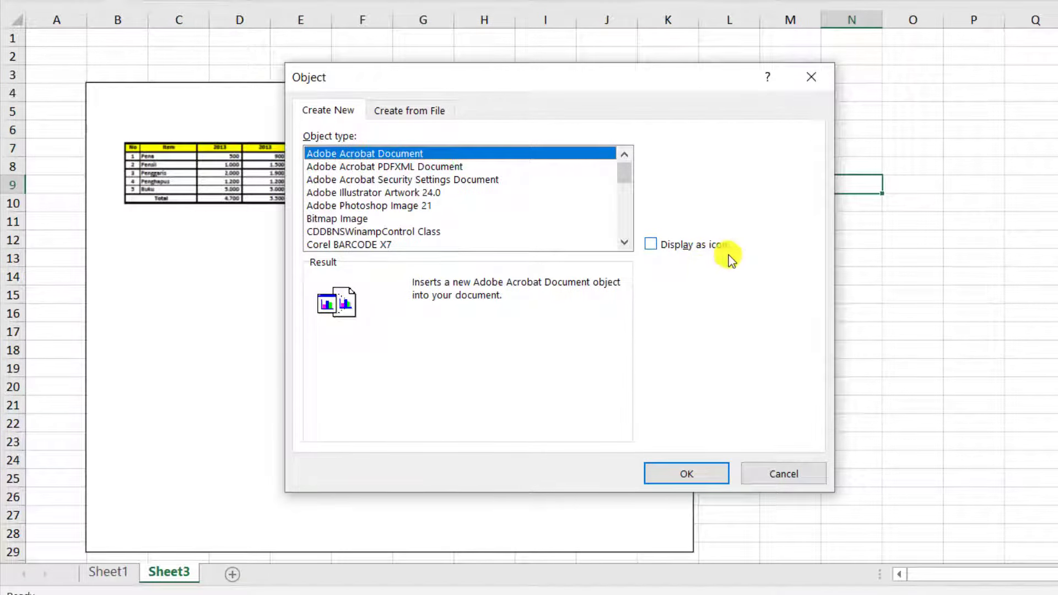
{"action": "left_click", "coordinate": [650, 246]}
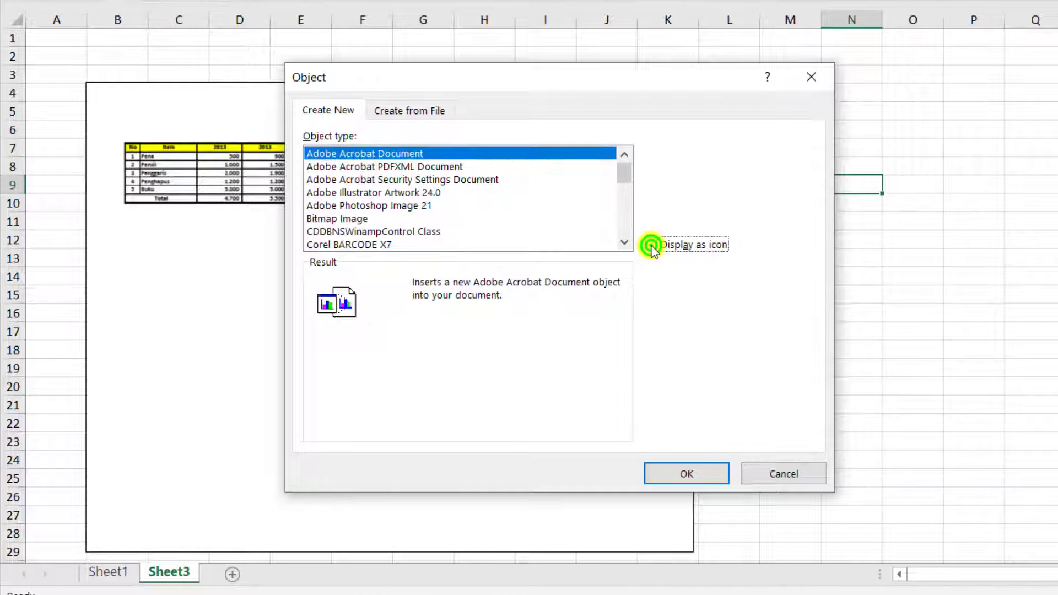
{"action": "left_click", "coordinate": [672, 478]}
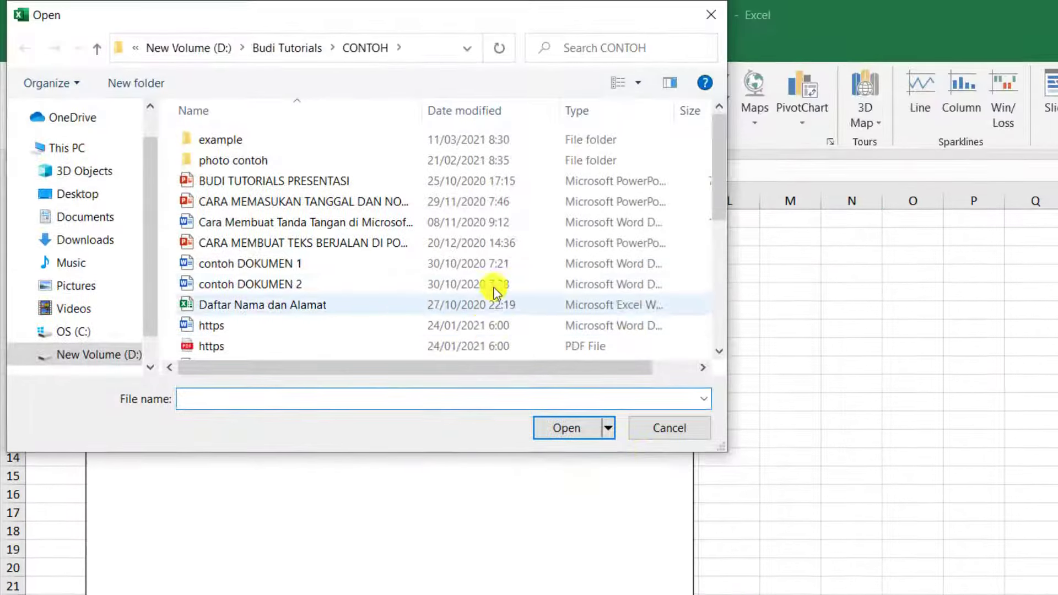
{"action": "scroll", "coordinate": [433, 283], "scroll_direction": "down", "scroll_amount": 5}
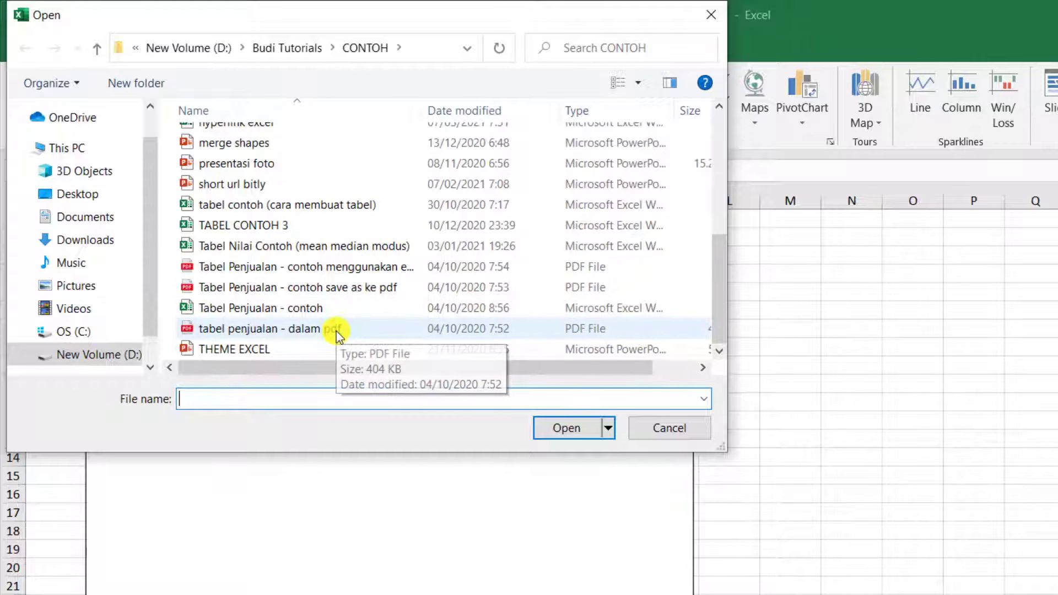
{"action": "mouse_move", "coordinate": [269, 328]}
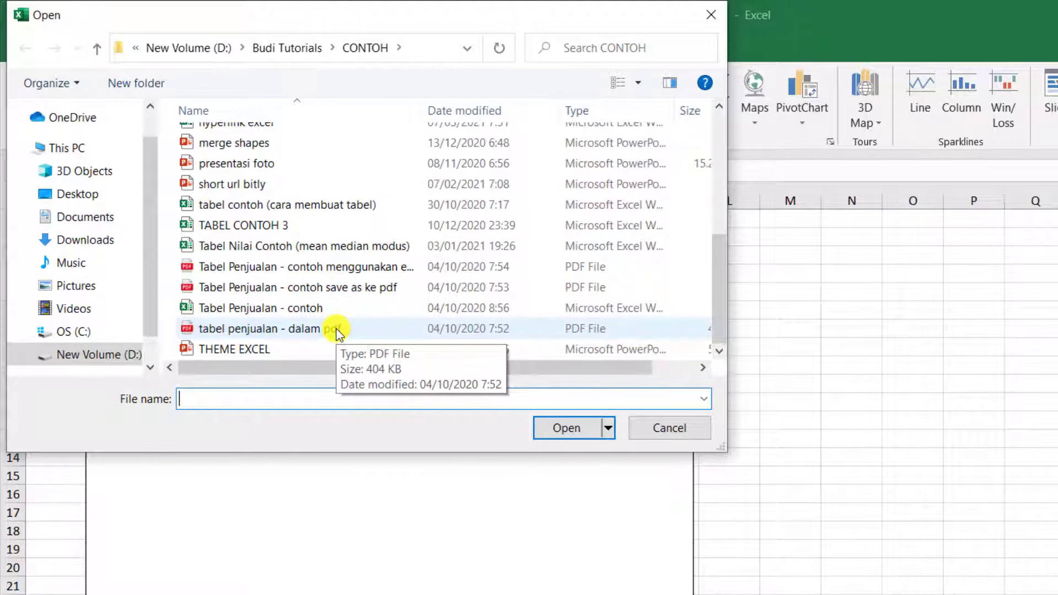
{"action": "left_click", "coordinate": [337, 331]}
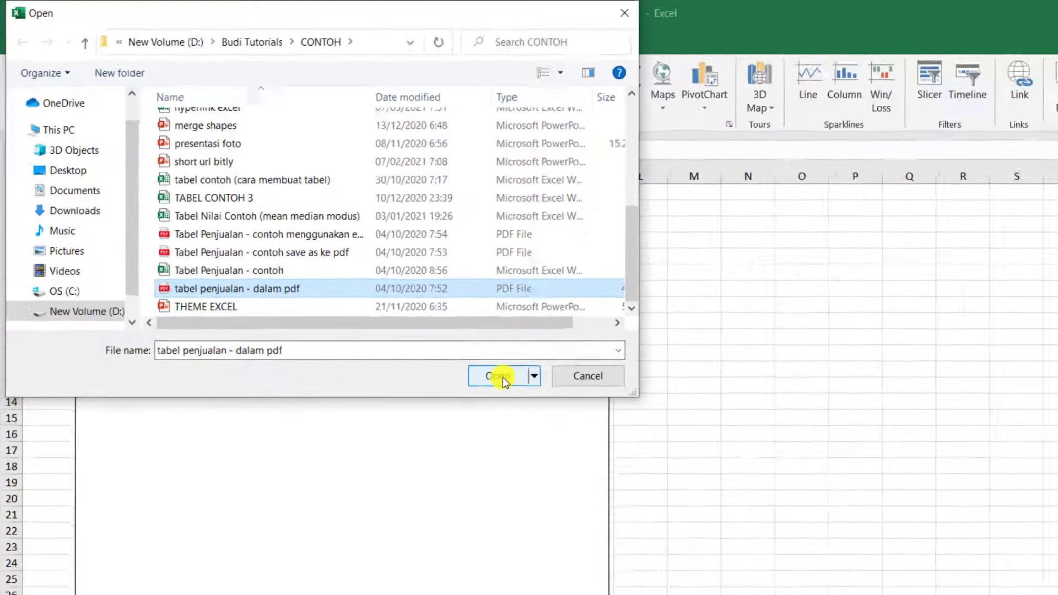
{"action": "left_click", "coordinate": [574, 434]}
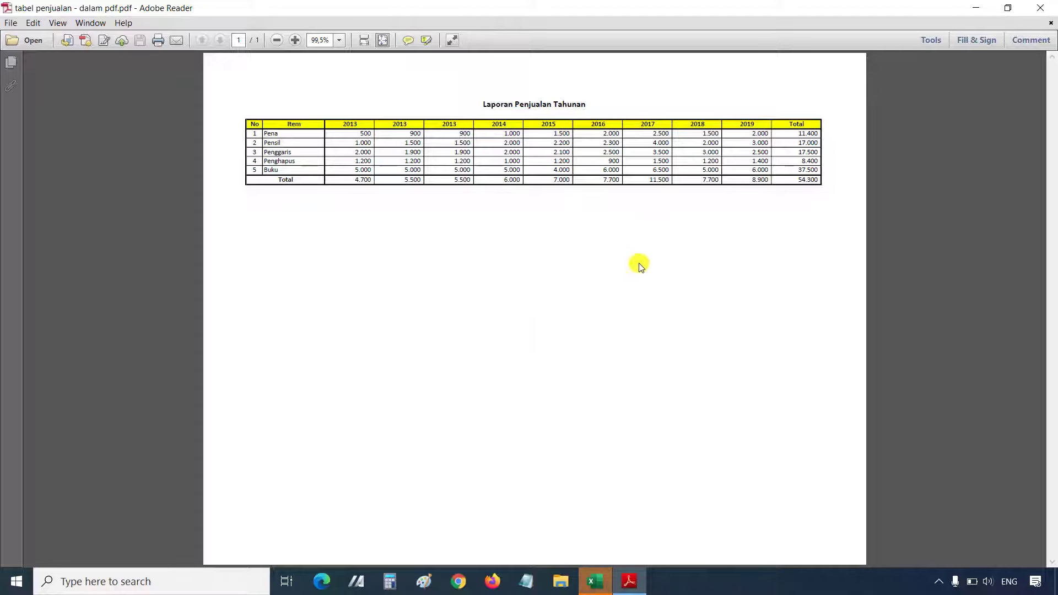
Move the Acrobat icon up to around M4–N8 and open its sales table in Adobe Reader
{"action": "left_click", "coordinate": [1044, 8]}
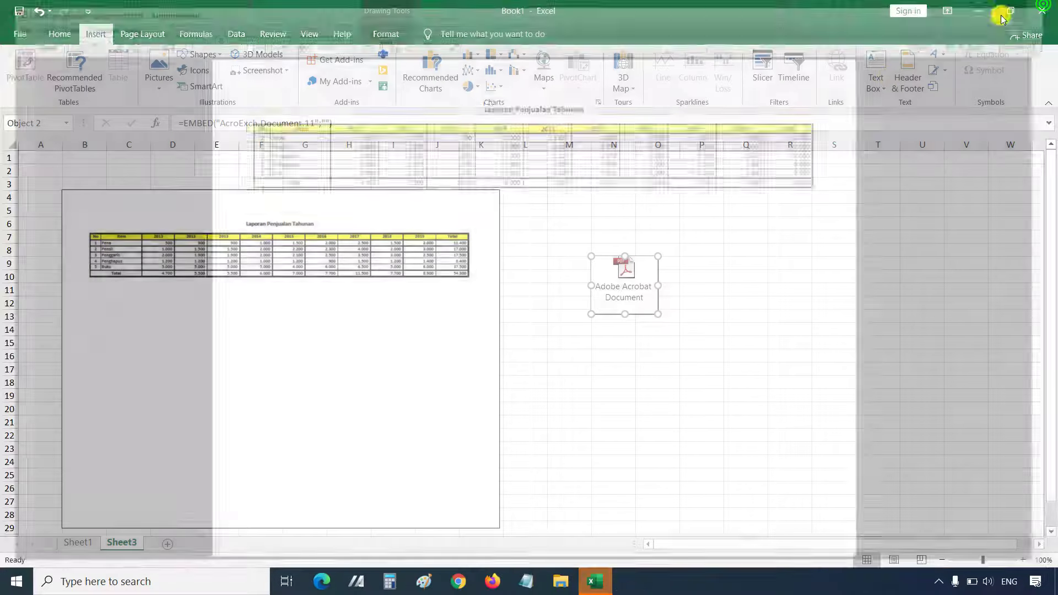
{"action": "left_click", "coordinate": [702, 289]}
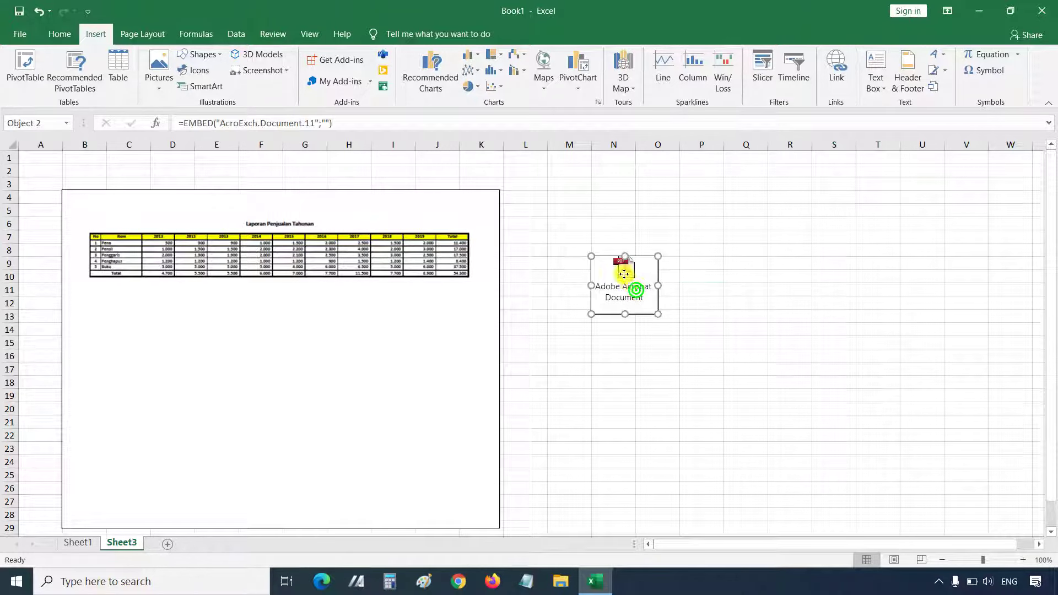
{"action": "left_click_drag", "start_coordinate": [636, 290], "coordinate": [617, 234]}
{"action": "left_click", "coordinate": [771, 279]}
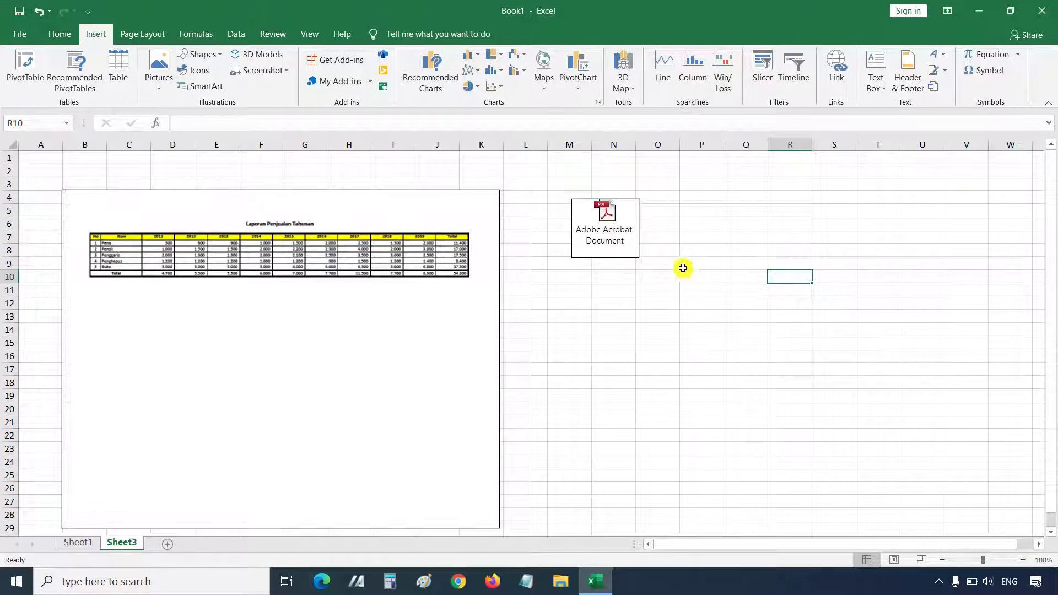
{"action": "double_click", "coordinate": [610, 233]}
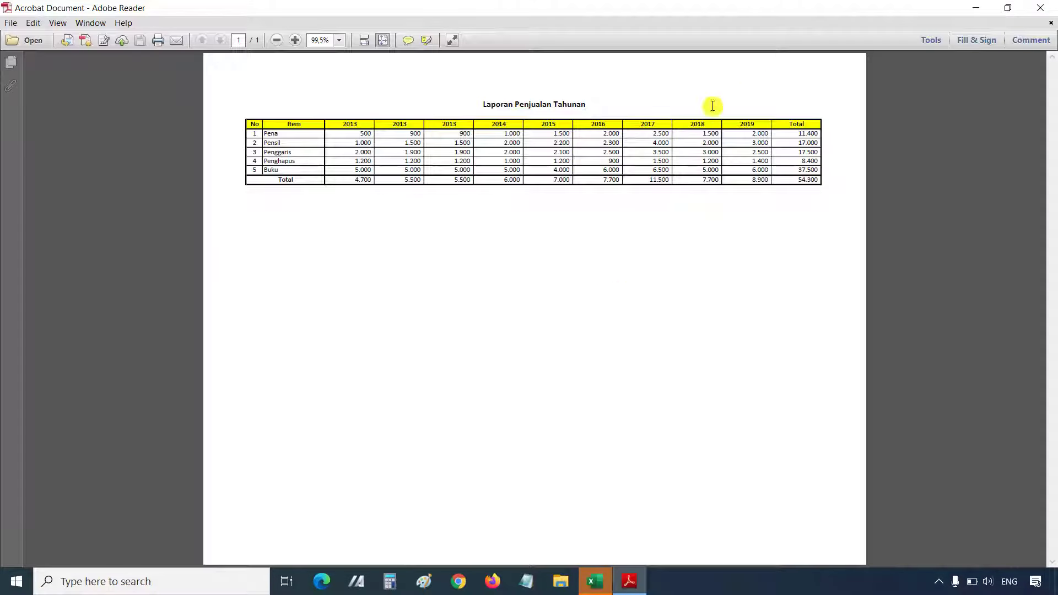
Preview the full-page embedded sales report in Adobe Reader, then close it to return to Sheet3
{"action": "left_click", "coordinate": [1040, 8]}
{"action": "left_click", "coordinate": [542, 376]}
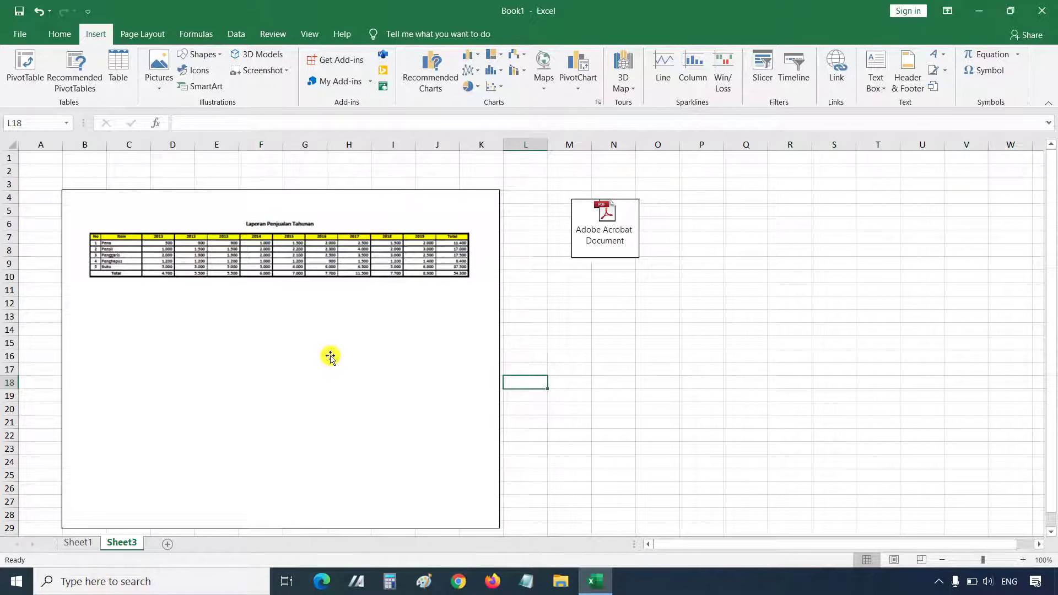
{"action": "left_click", "coordinate": [310, 330]}
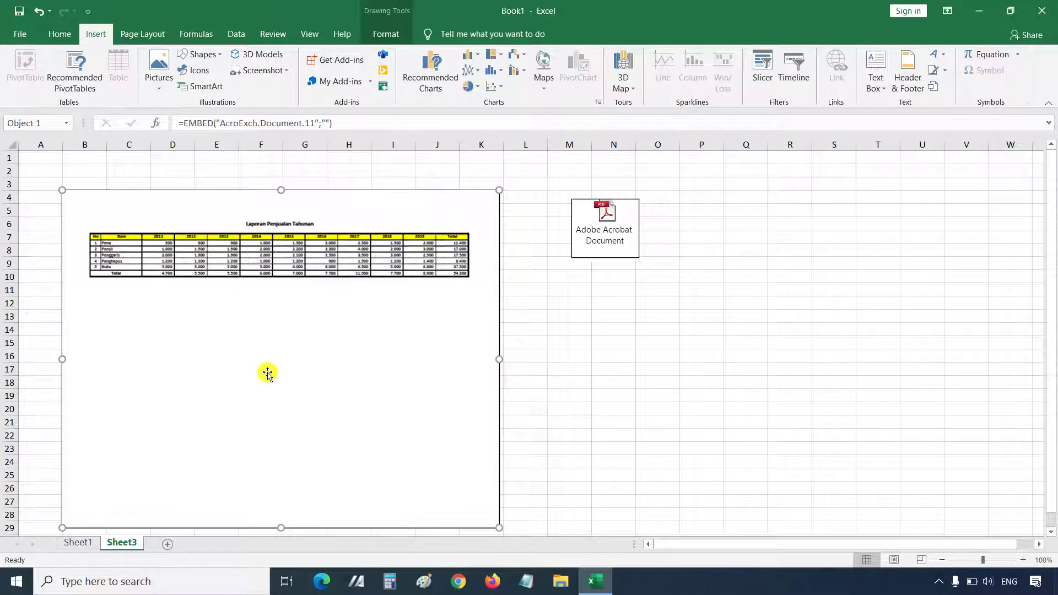
{"action": "double_click", "coordinate": [268, 367]}
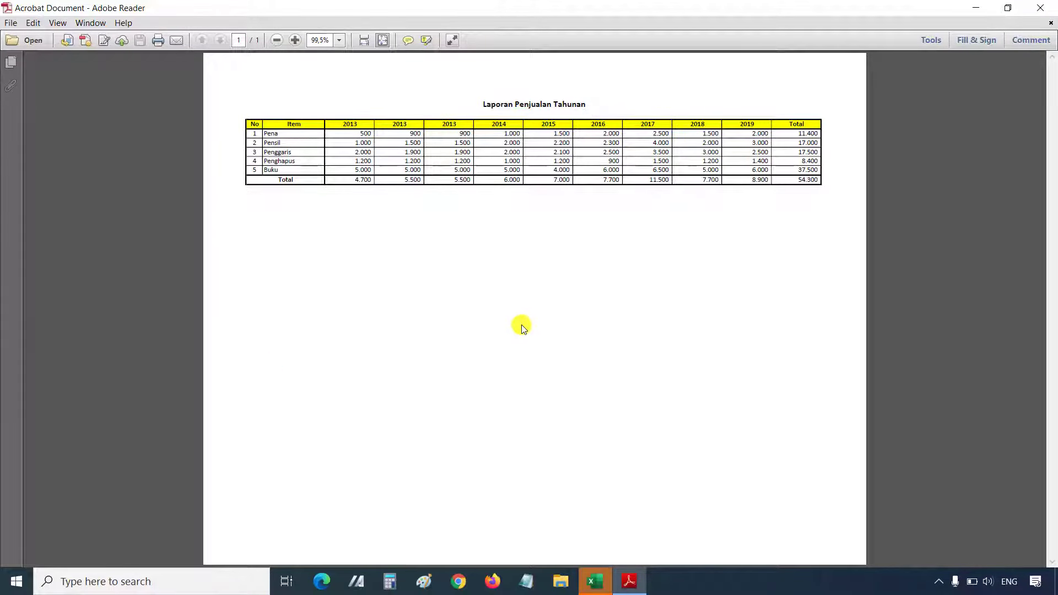
{"action": "left_click", "coordinate": [1033, 15]}
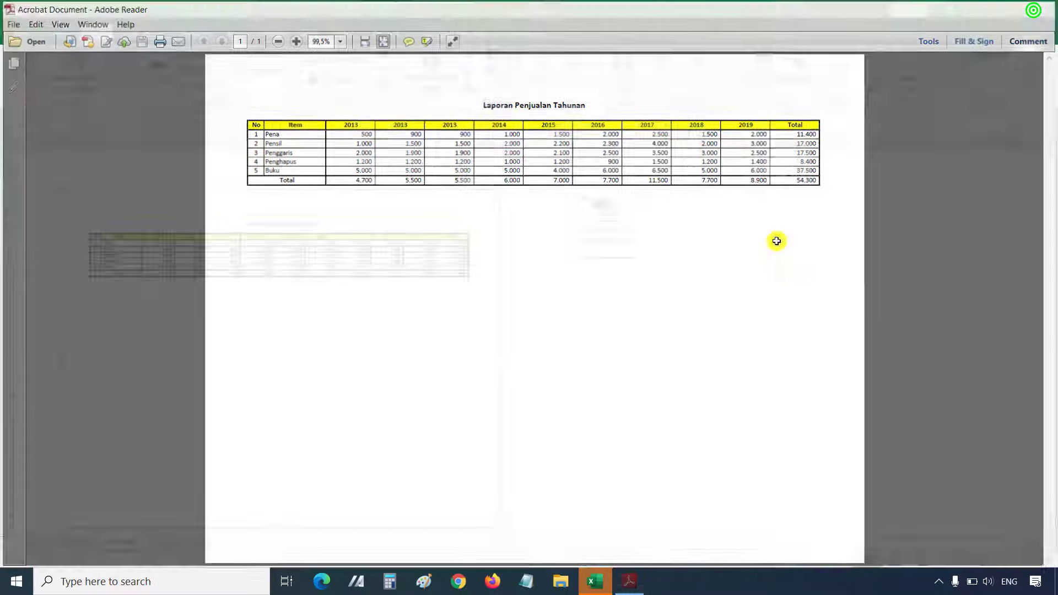